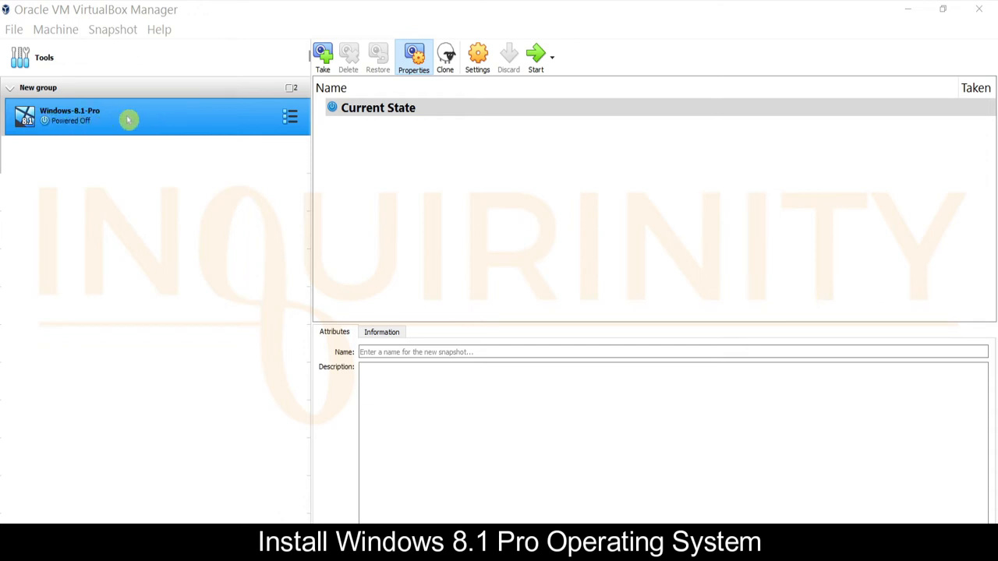
Review the VM's System and Processor settings, then its Display page (128 MB video memory, one monitor)
{"action": "key", "text": "ctrl+s"}
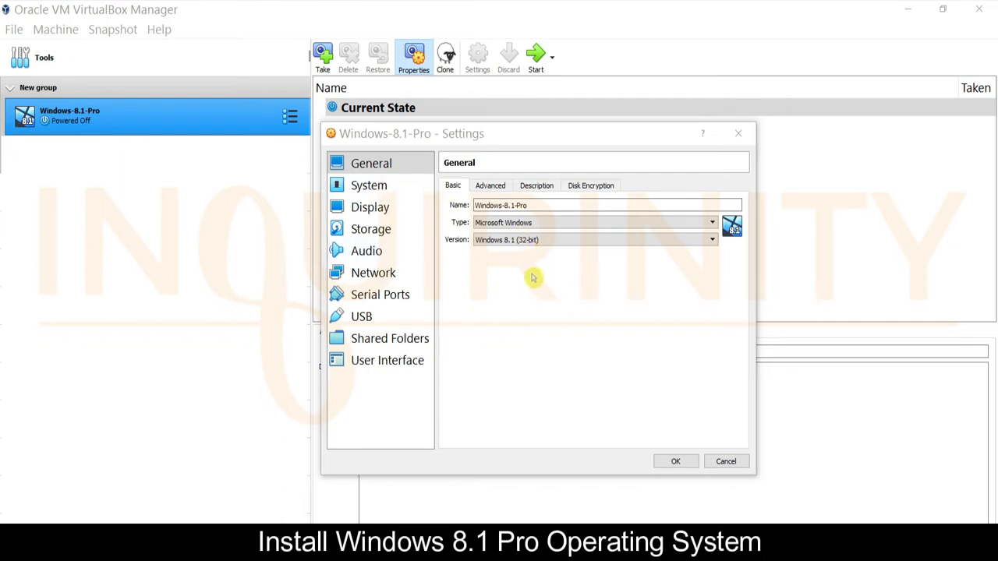
{"action": "left_click", "coordinate": [370, 186]}
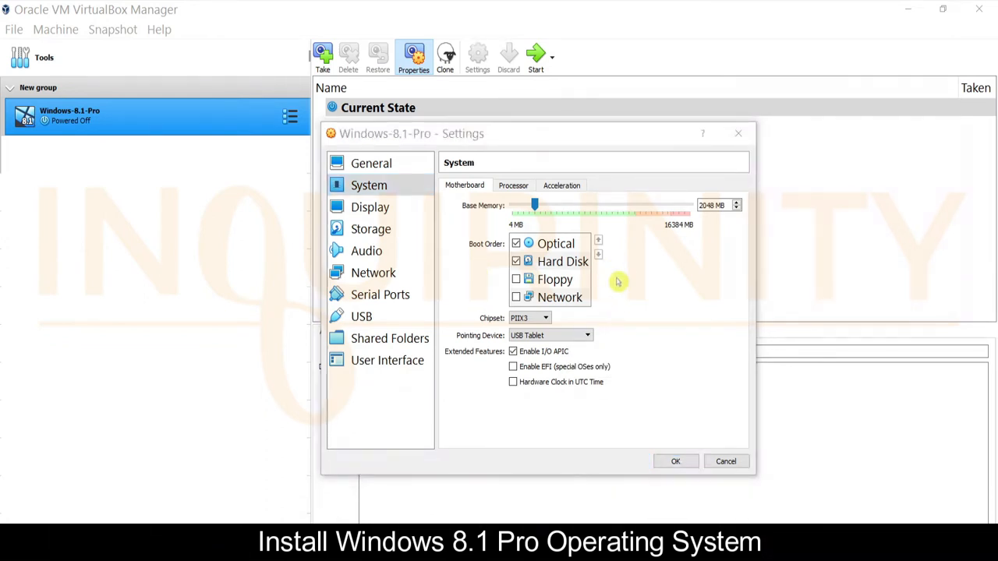
{"action": "left_click", "coordinate": [513, 186]}
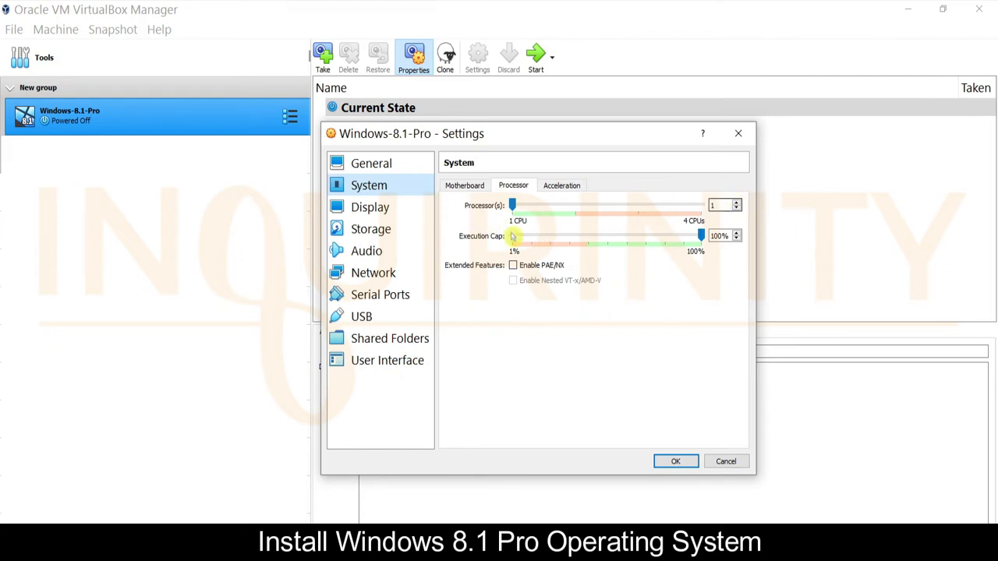
{"action": "left_click", "coordinate": [370, 206]}
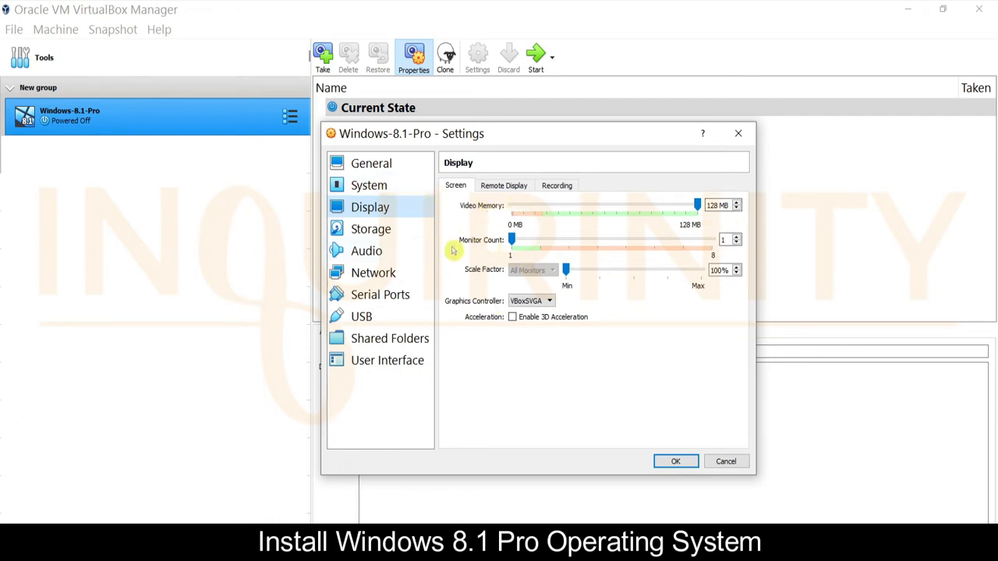
Inspect the Storage page's virtual hard disk (.vdi) and attached Windows installation ISO
{"action": "left_click", "coordinate": [382, 229]}
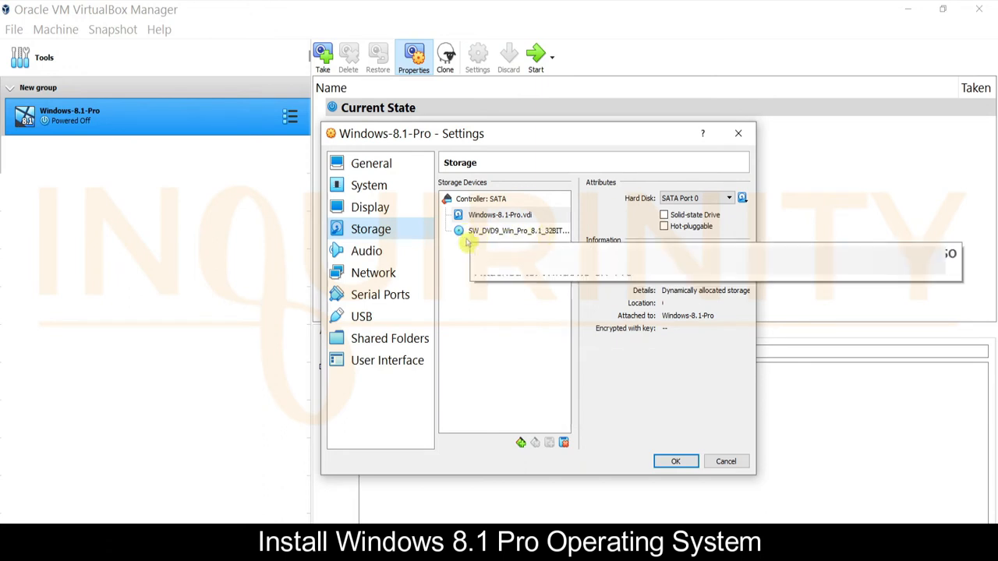
{"action": "left_click", "coordinate": [498, 216]}
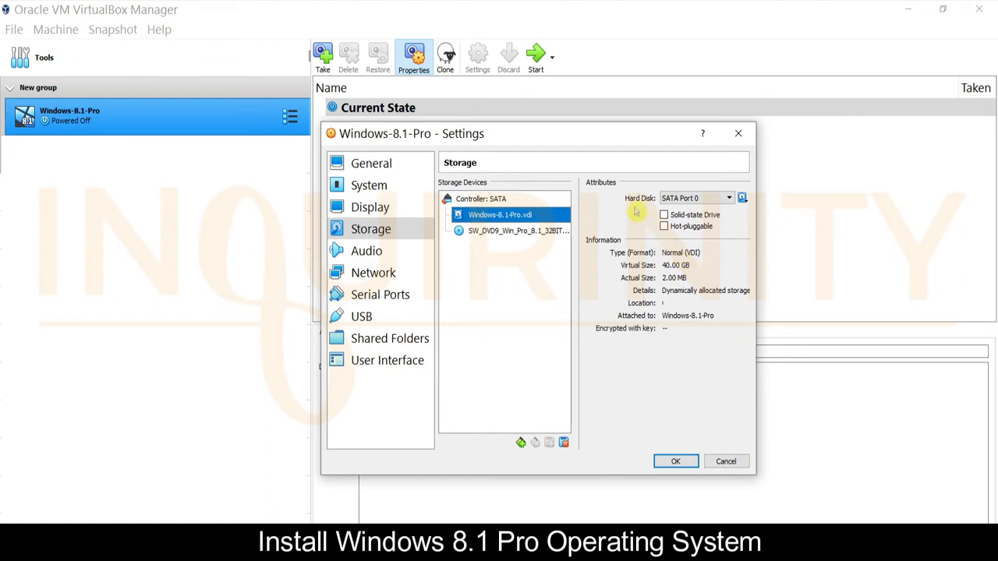
{"action": "left_click", "coordinate": [503, 231]}
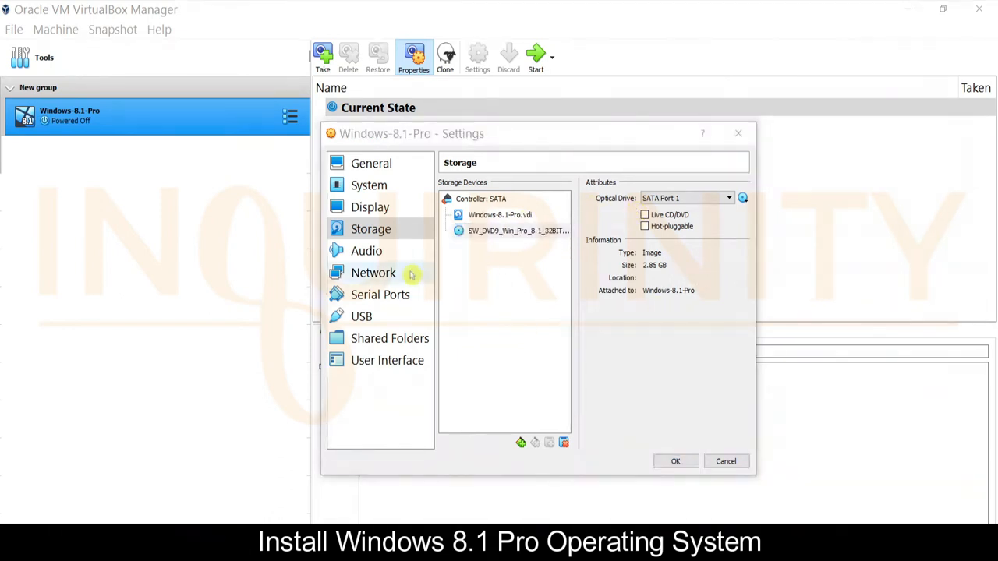
Check Audio, then Network adapters 1–4; Adapter 1 uses Internal Network 'intnet'
{"action": "left_click", "coordinate": [374, 250]}
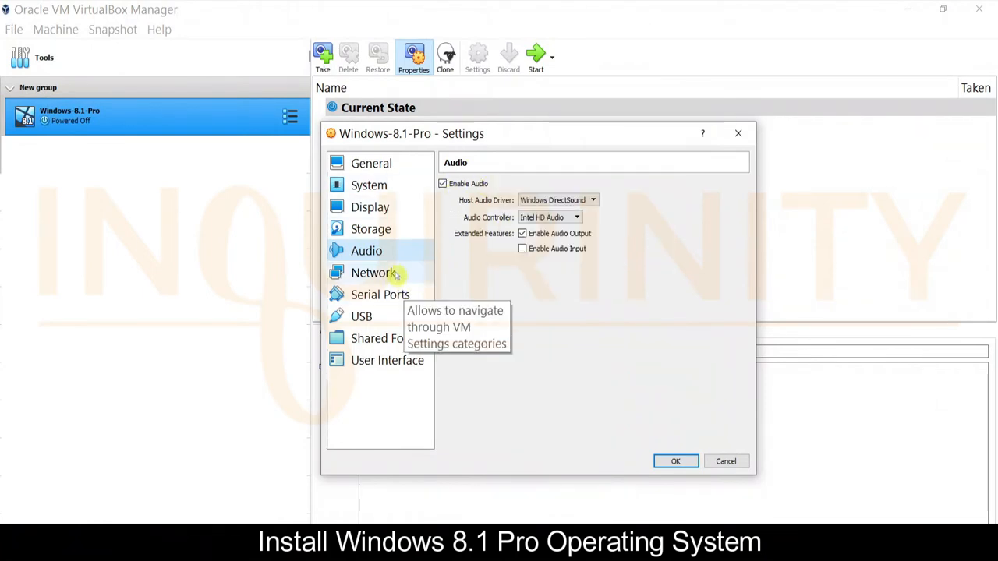
{"action": "left_click", "coordinate": [367, 273]}
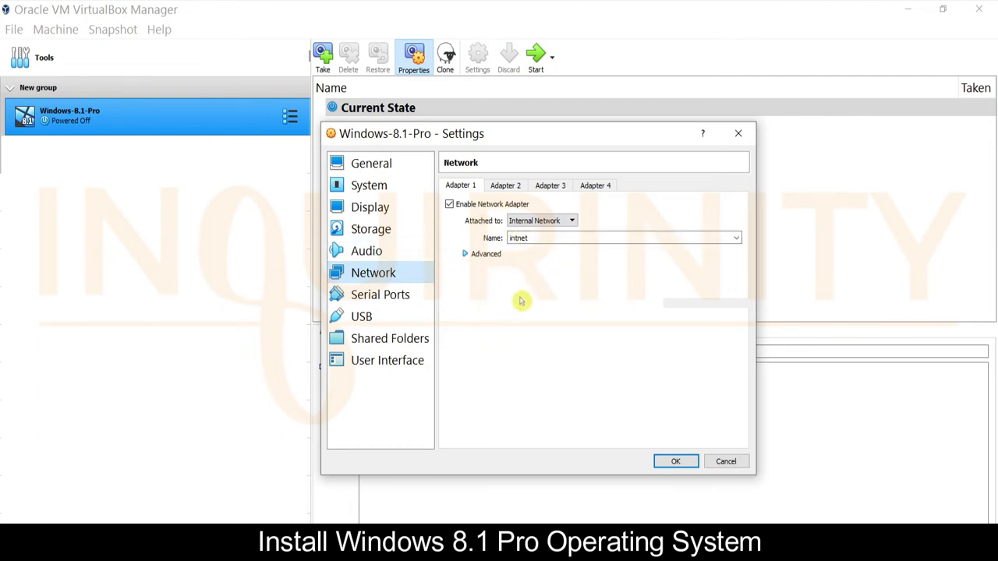
{"action": "left_click", "coordinate": [506, 186]}
{"action": "left_click", "coordinate": [550, 185]}
{"action": "left_click", "coordinate": [595, 186]}
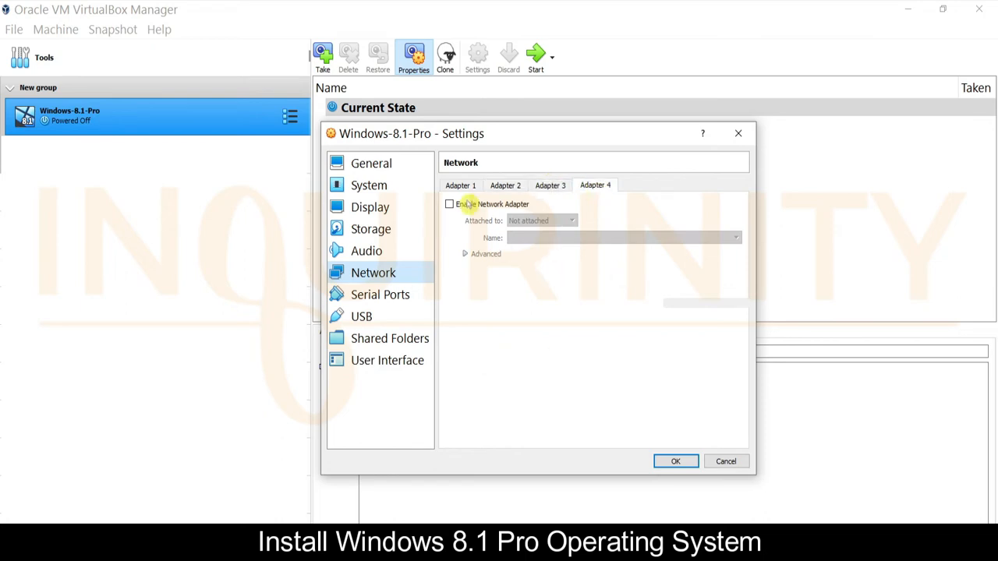
{"action": "left_click", "coordinate": [460, 186]}
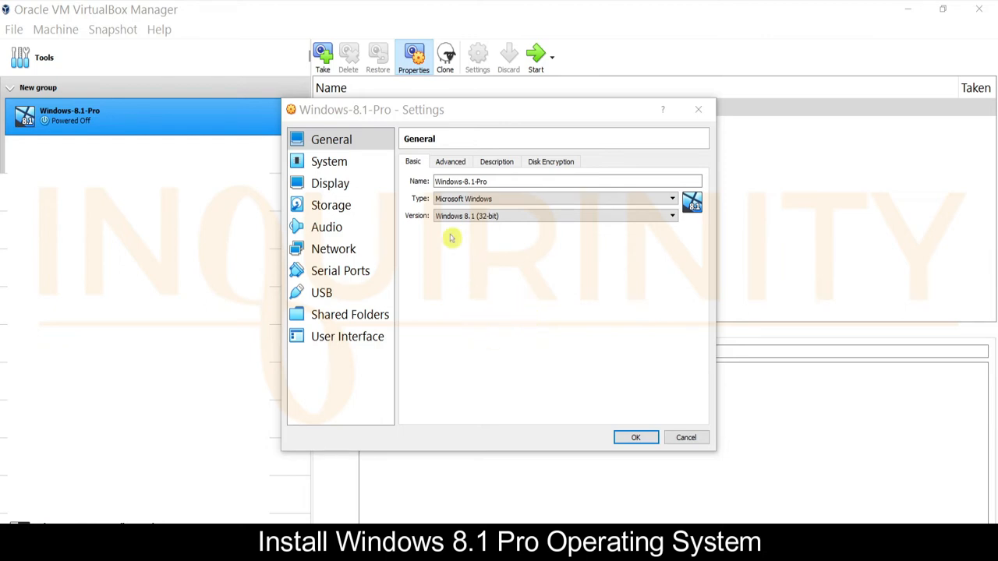
Recheck the Processor tab with PAE/NX left off and close Settings without changes
{"action": "left_click", "coordinate": [351, 161]}
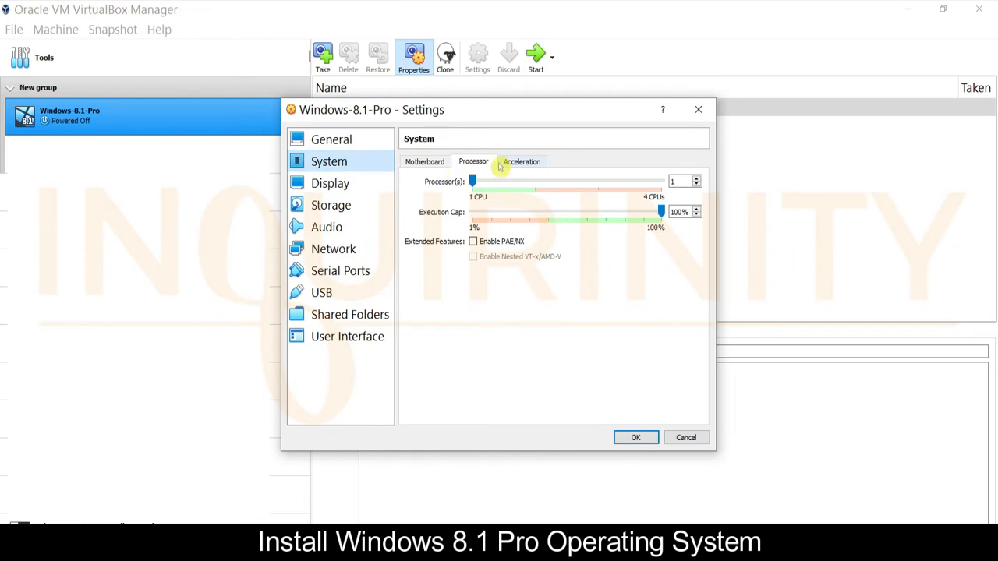
{"action": "mouse_move", "coordinate": [483, 248]}
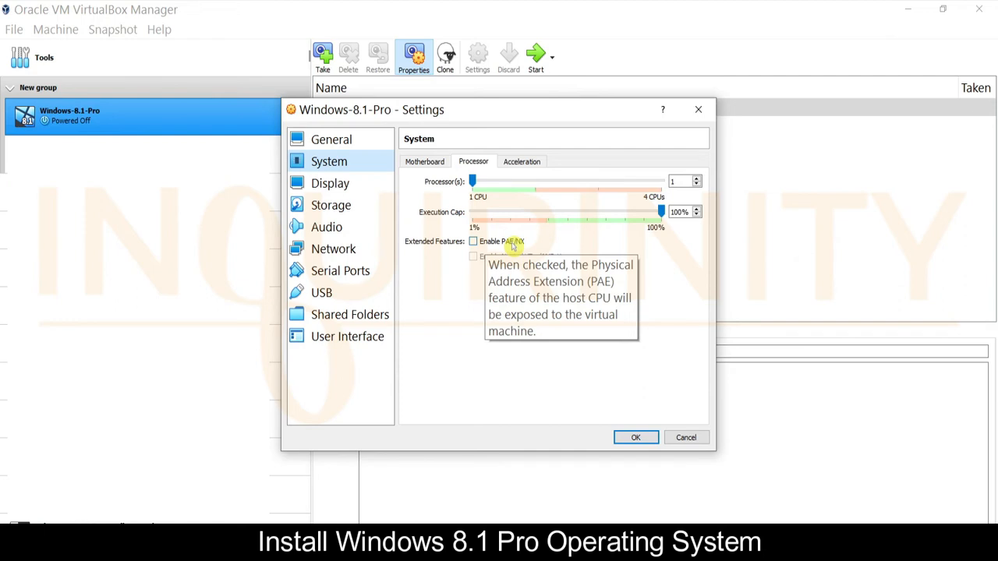
{"action": "key", "text": "Escape"}
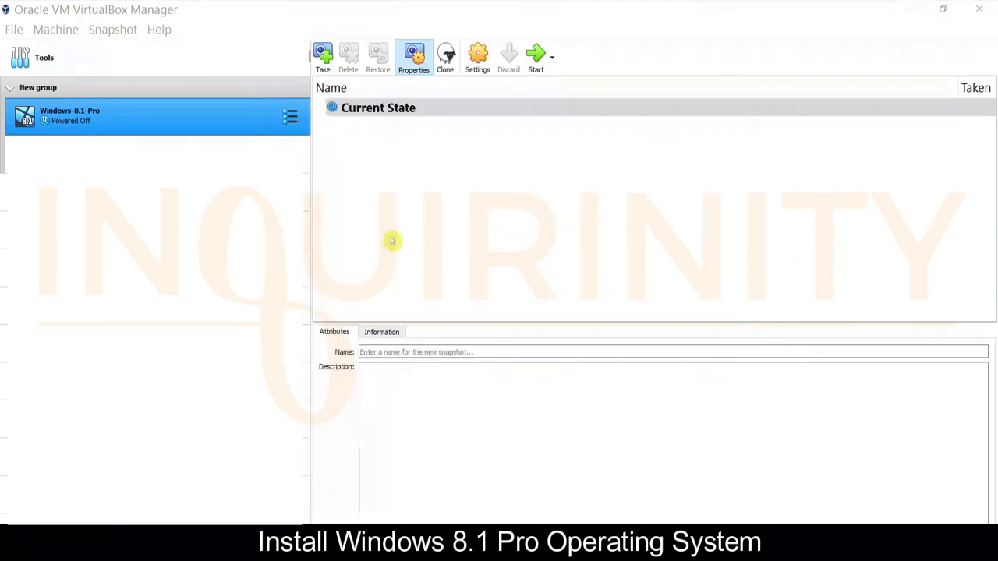
{"action": "left_click", "coordinate": [181, 121]}
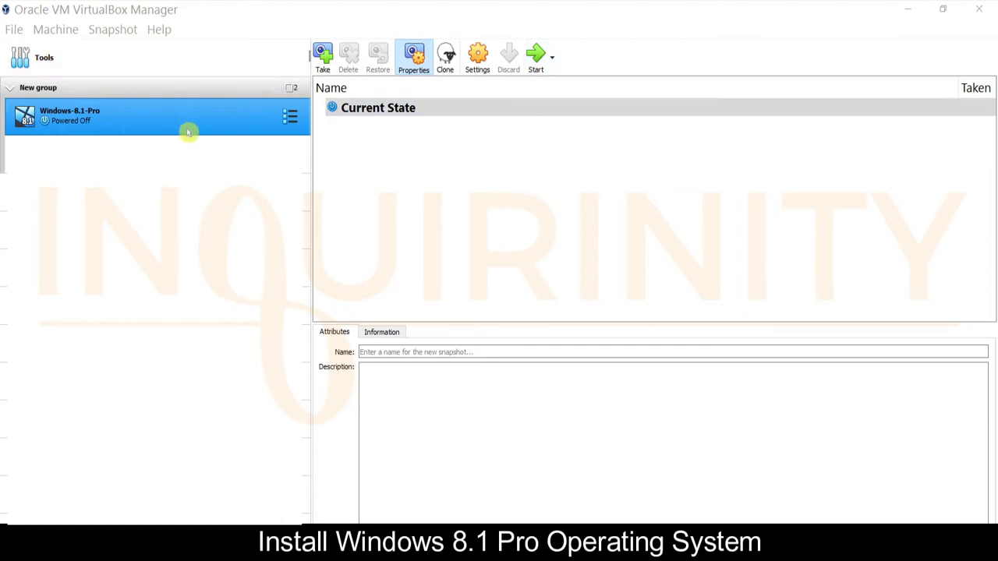
Start the Windows-8.1-Pro VM and centre its window as Windows Setup loads
{"action": "left_click", "coordinate": [535, 58]}
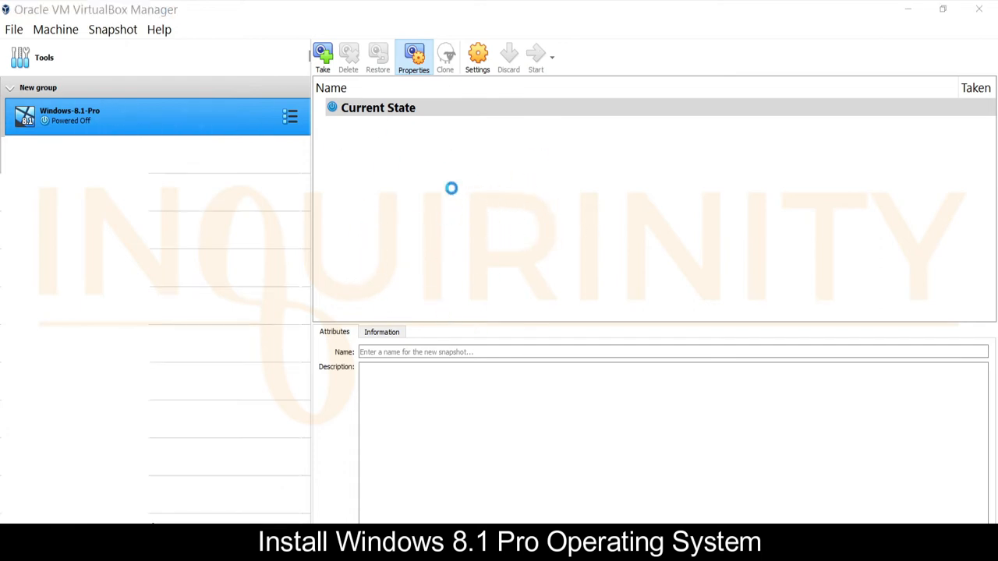
{"action": "left_click_drag", "start_coordinate": [360, 12], "coordinate": [482, 102]}
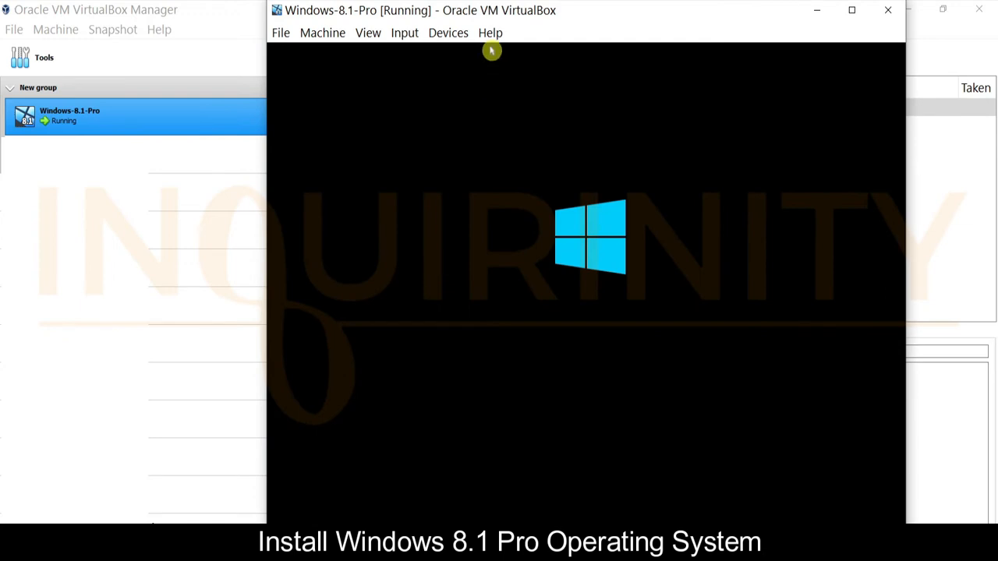
{"action": "left_click_drag", "start_coordinate": [564, 7], "coordinate": [475, 14]}
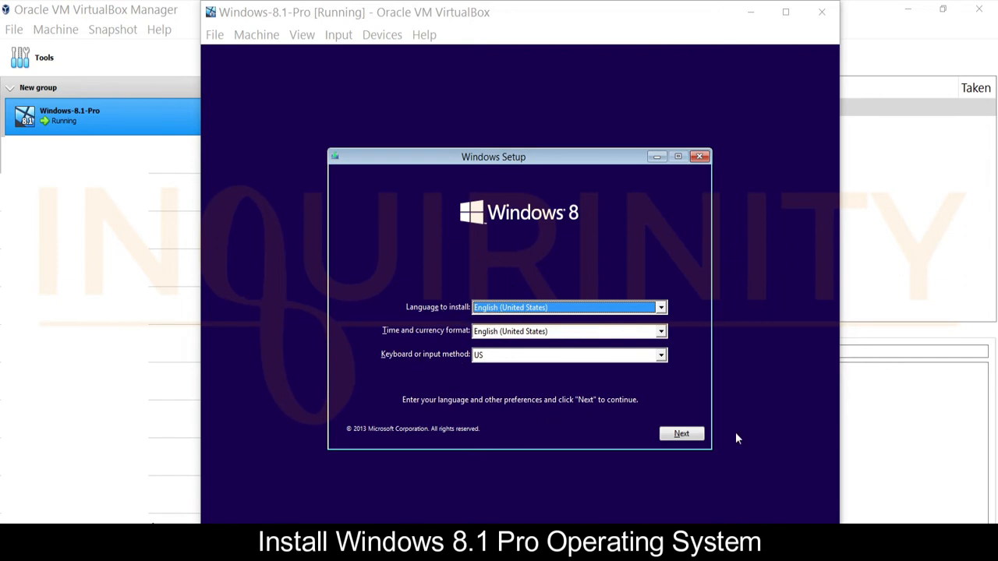
Keep English (United States) with the US keyboard and choose Install now
{"action": "left_click", "coordinate": [681, 435]}
{"action": "left_click", "coordinate": [689, 439]}
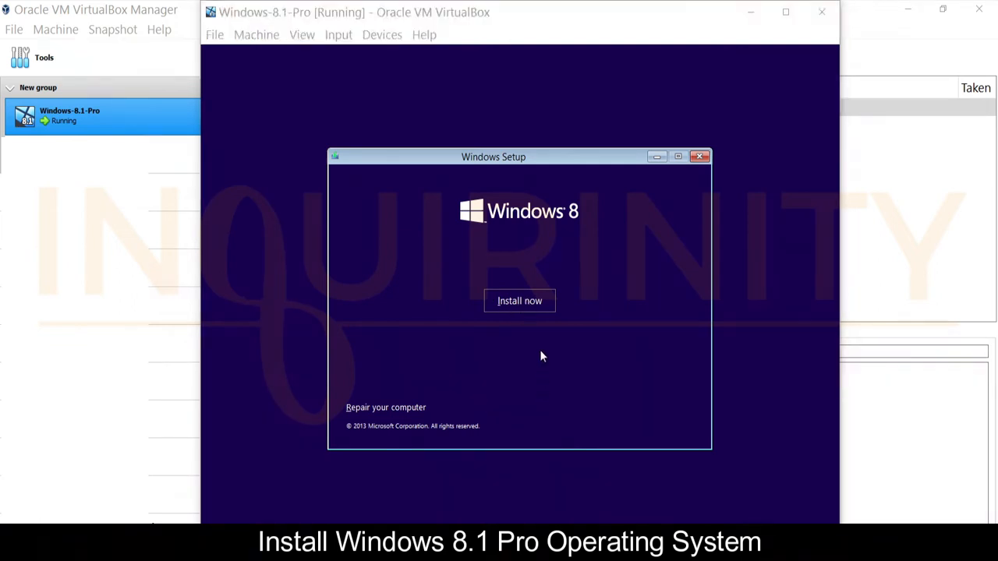
{"action": "left_click", "coordinate": [524, 303]}
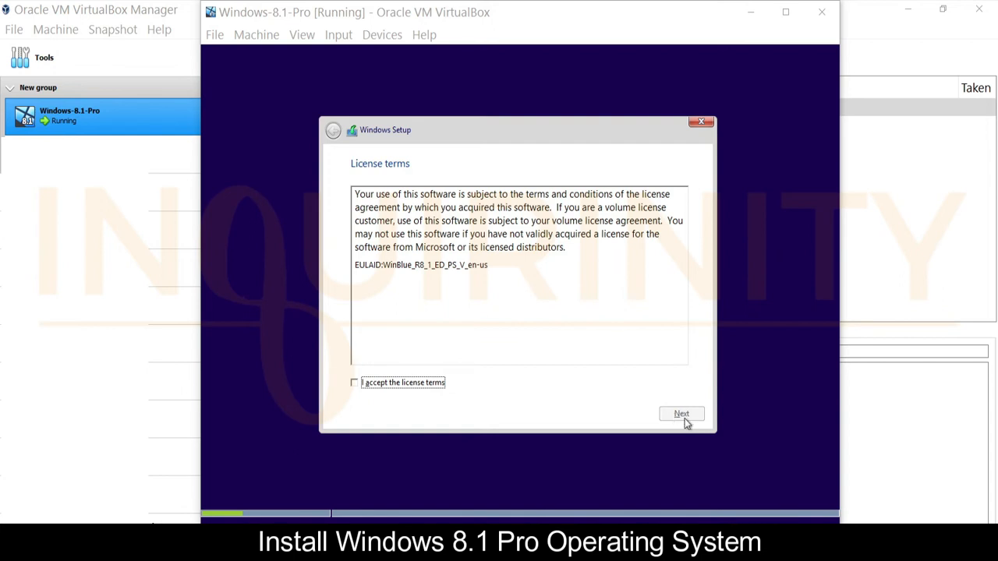
Accept the Windows 8.1 license terms and continue
{"action": "left_click", "coordinate": [354, 385]}
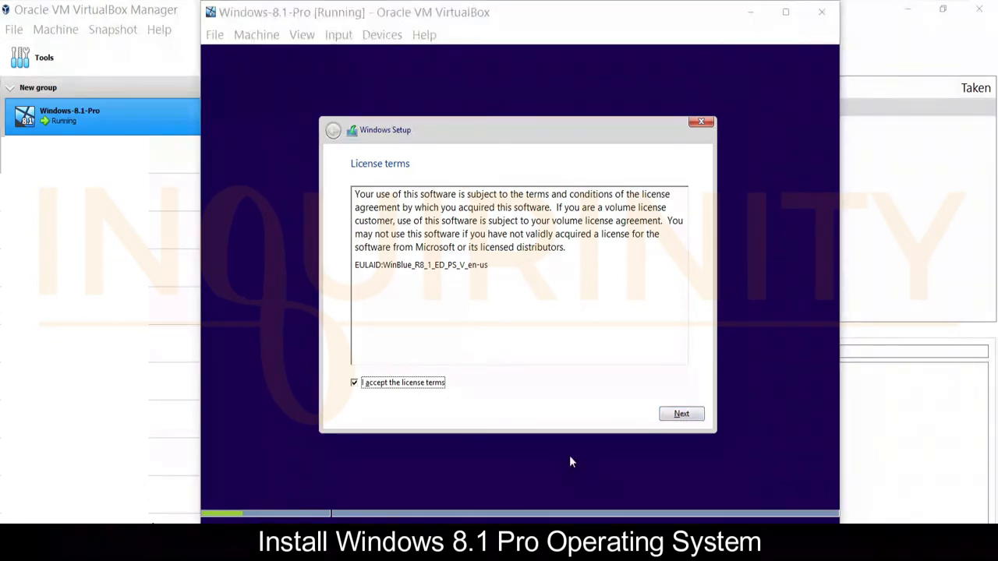
{"action": "left_click", "coordinate": [702, 417]}
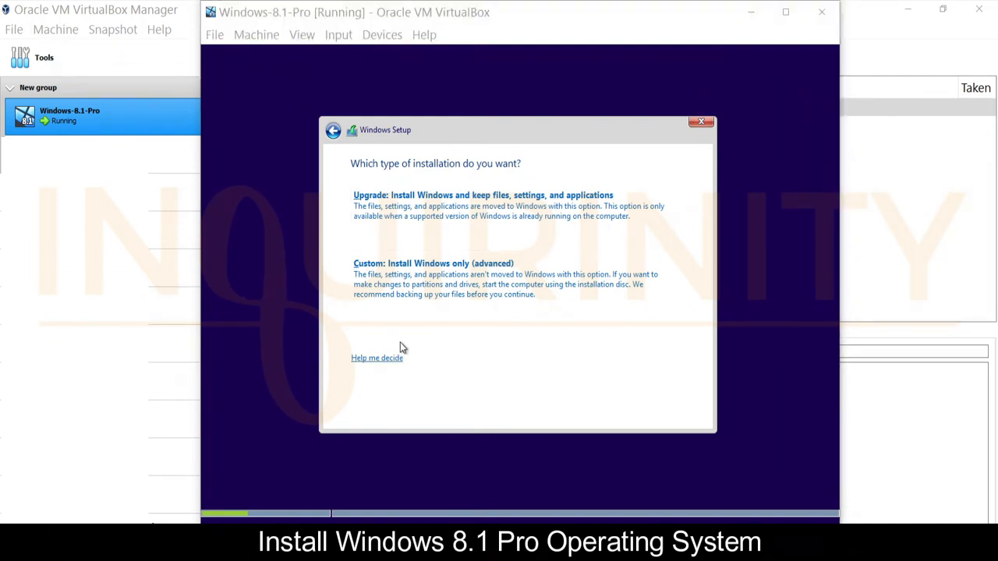
Read the Upgrade-versus-Custom help window, reposition it, then close it
{"action": "left_click", "coordinate": [372, 359]}
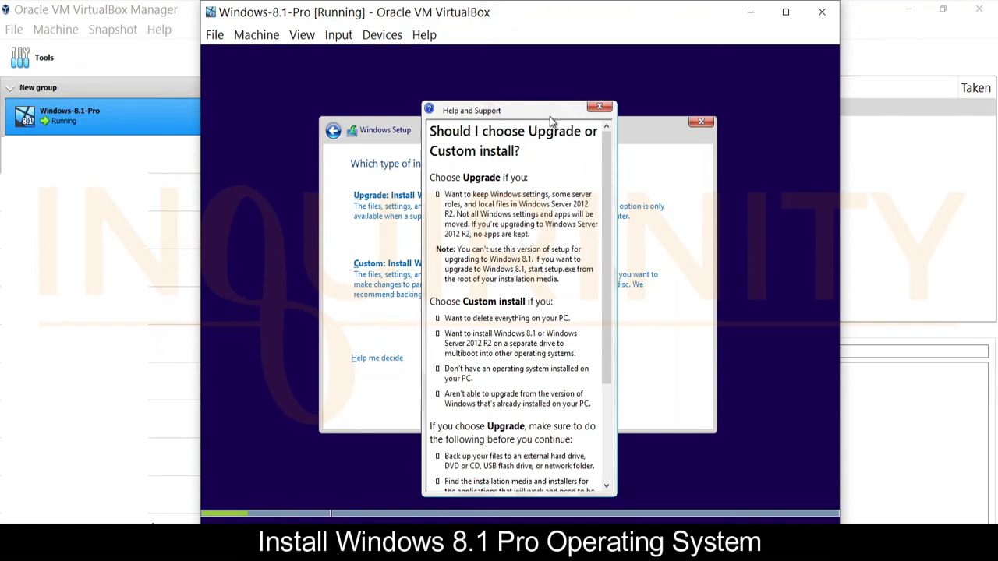
{"action": "mouse_move", "coordinate": [544, 114]}
{"action": "left_mouse_down"}
{"action": "mouse_move", "coordinate": [568, 107]}
{"action": "mouse_move", "coordinate": [552, 108]}
{"action": "left_mouse_up"}
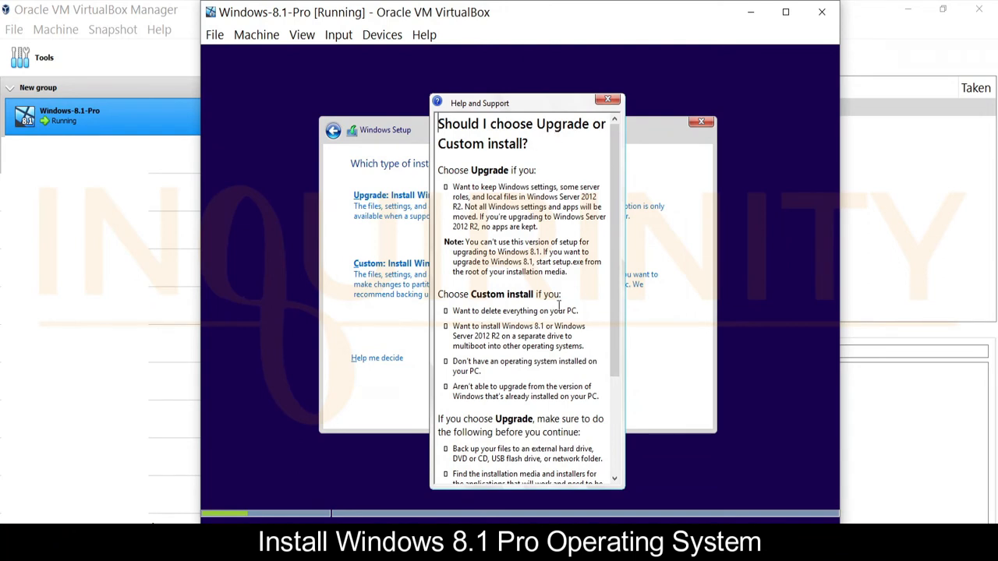
{"action": "left_click_drag", "start_coordinate": [615, 258], "coordinate": [612, 312]}
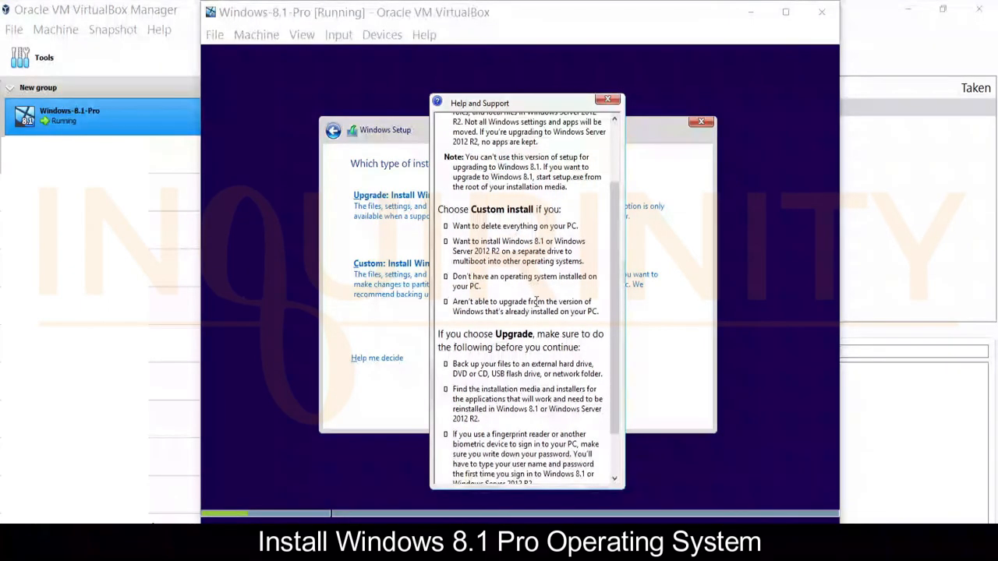
{"action": "left_click", "coordinate": [515, 106]}
{"action": "mouse_move", "coordinate": [515, 108]}
{"action": "left_mouse_down"}
{"action": "mouse_move", "coordinate": [556, 217]}
{"action": "mouse_move", "coordinate": [396, 220]}
{"action": "mouse_move", "coordinate": [434, 221]}
{"action": "mouse_move", "coordinate": [618, 134]}
{"action": "mouse_move", "coordinate": [517, 99]}
{"action": "left_mouse_up"}
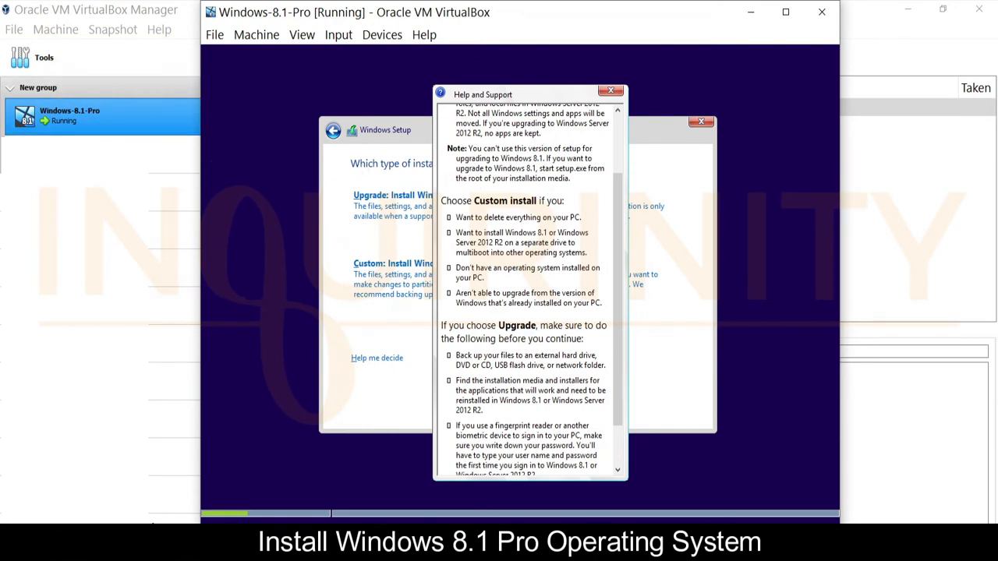
{"action": "left_click_drag", "start_coordinate": [499, 88], "coordinate": [531, 96]}
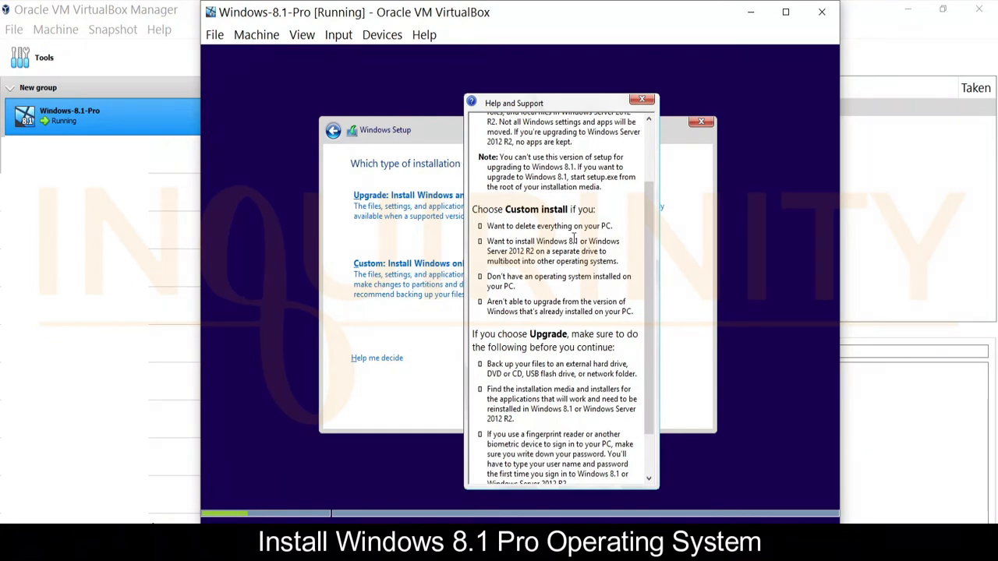
{"action": "left_click", "coordinate": [645, 100]}
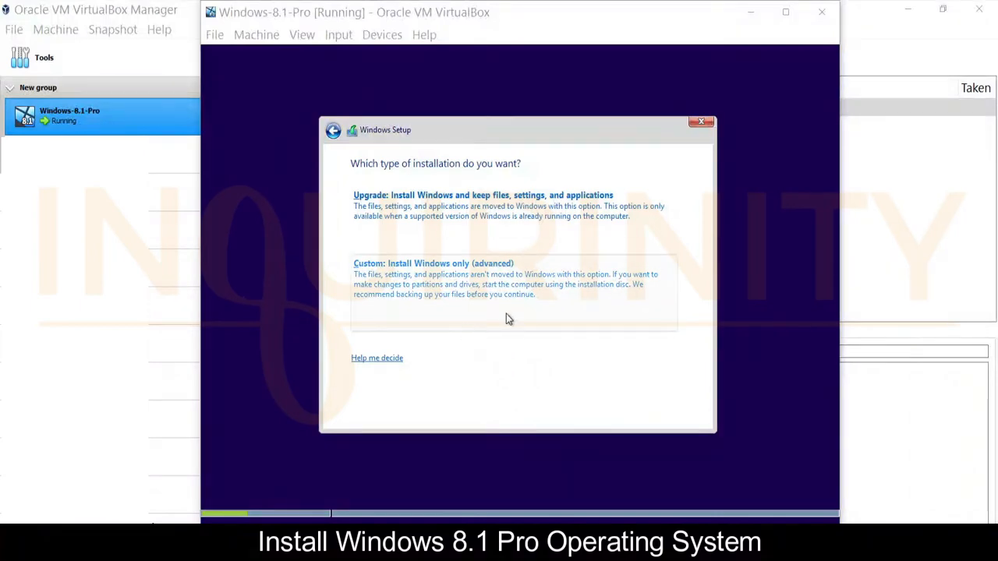
Choose Custom: Install Windows only and install onto Drive 0's 40.0 GB unallocated space
{"action": "left_click", "coordinate": [464, 291]}
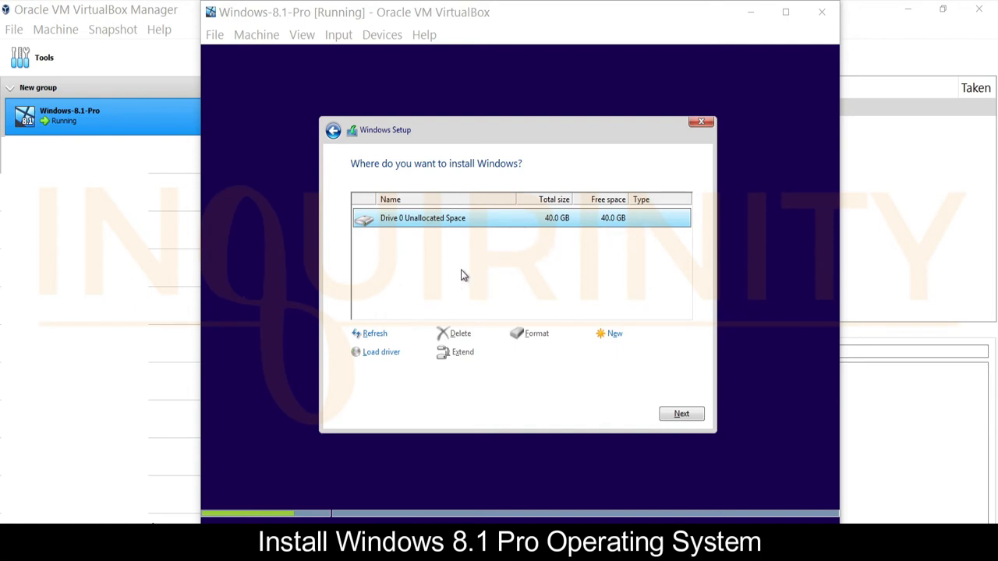
{"action": "left_click", "coordinate": [683, 415]}
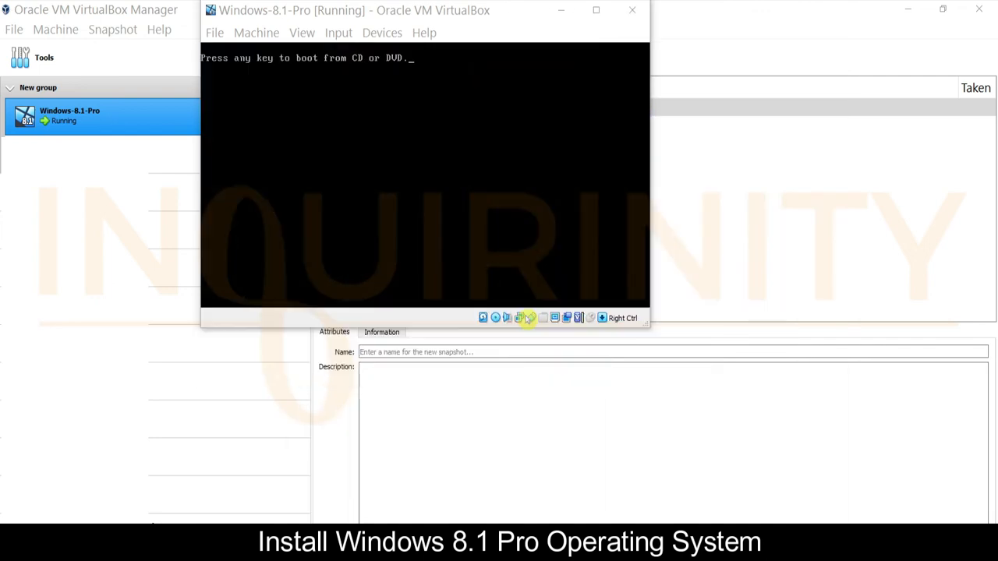
Continue past the boot-from-CD/DVD prompt so Windows boots into first-run setup
{"action": "key", "text": "Return"}
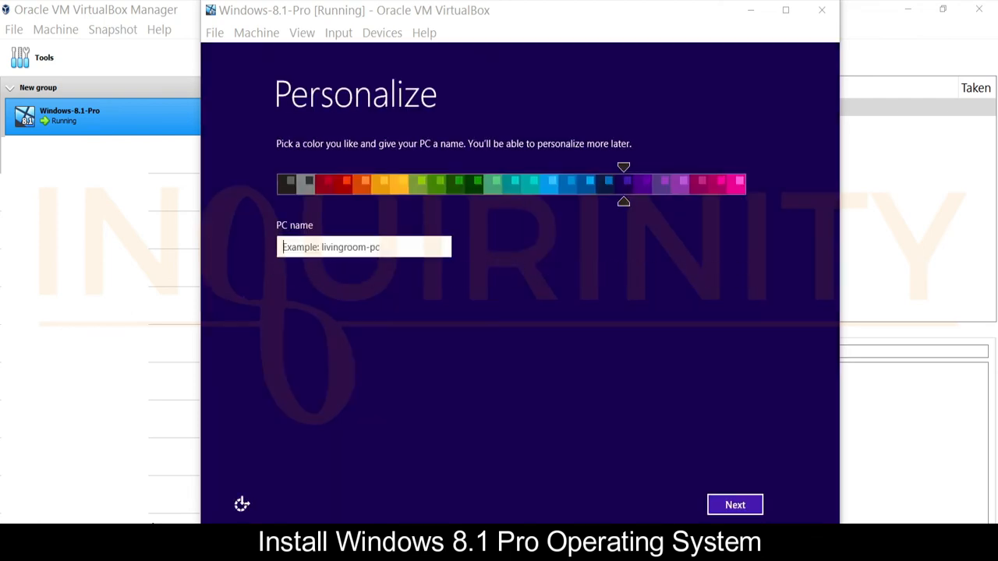
Pick the blue colour scheme, name the PC 'inquirinity', and continue
{"action": "left_click", "coordinate": [548, 302]}
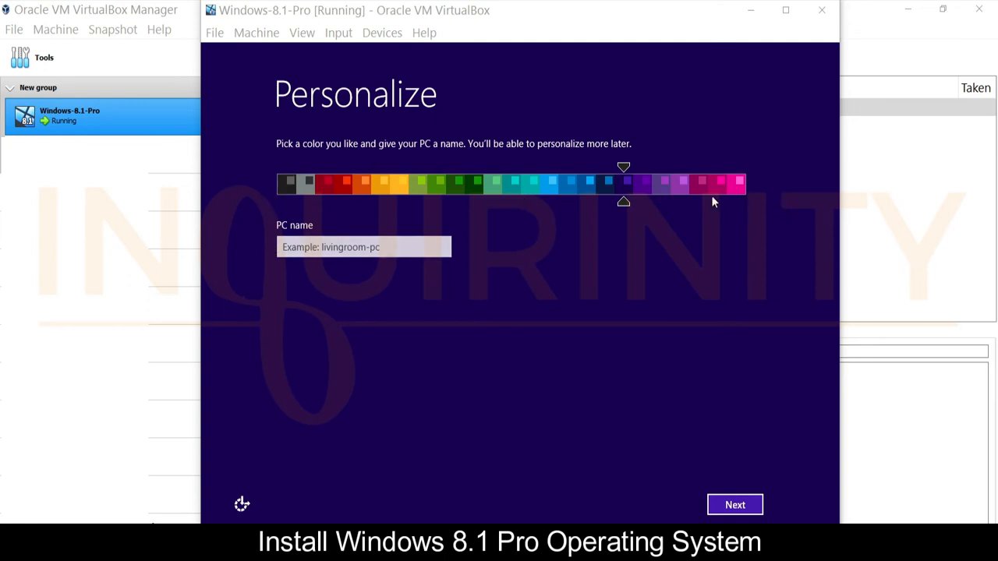
{"action": "left_click_drag", "start_coordinate": [622, 203], "coordinate": [586, 203]}
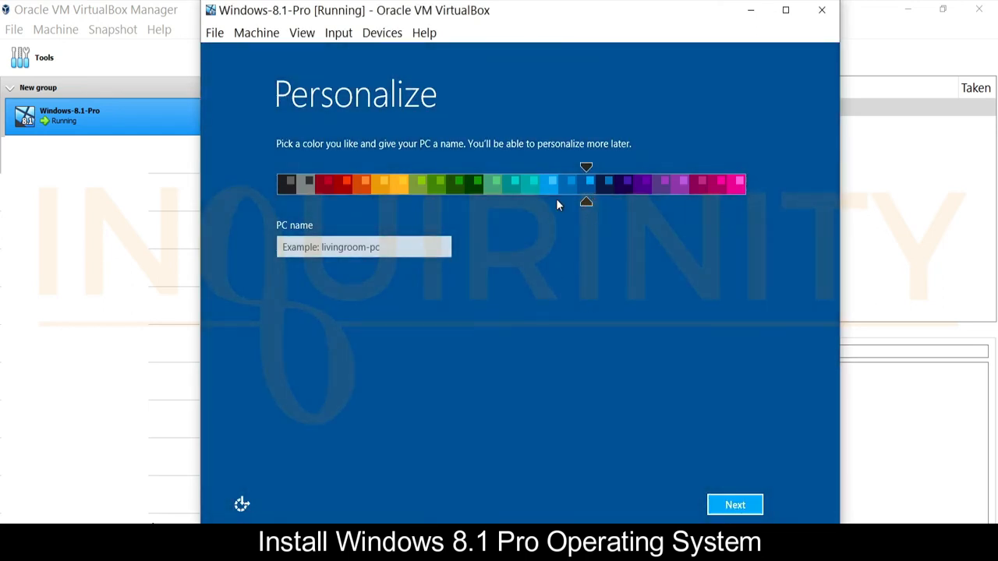
{"action": "left_click", "coordinate": [307, 249]}
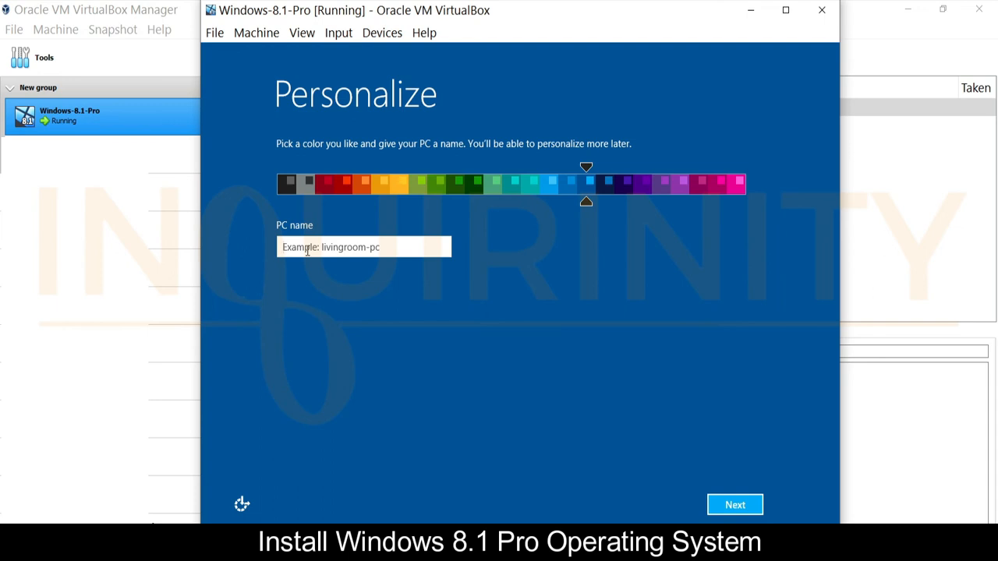
{"action": "type", "text": "inquir"}
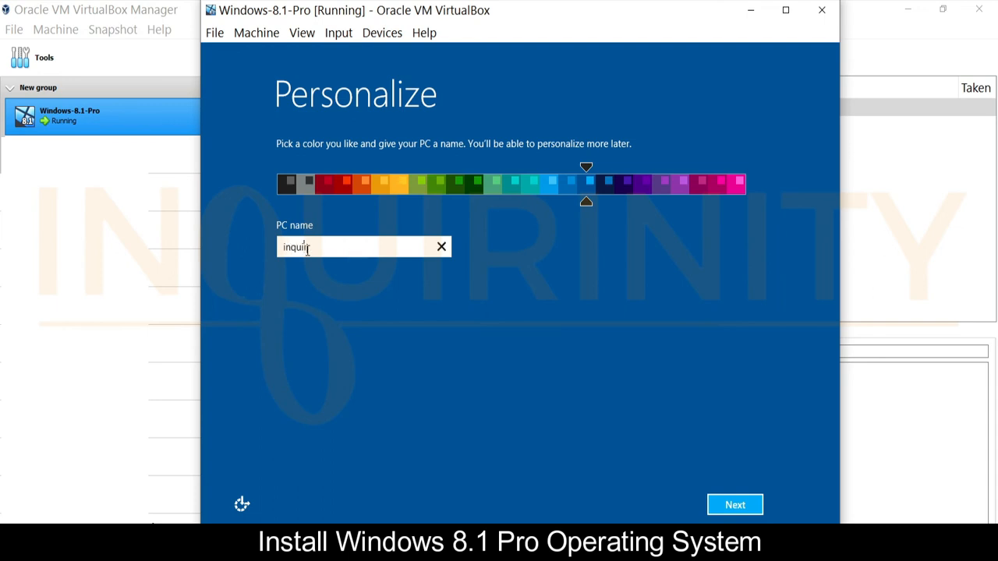
{"action": "type", "text": "inity"}
{"action": "left_click", "coordinate": [743, 508]}
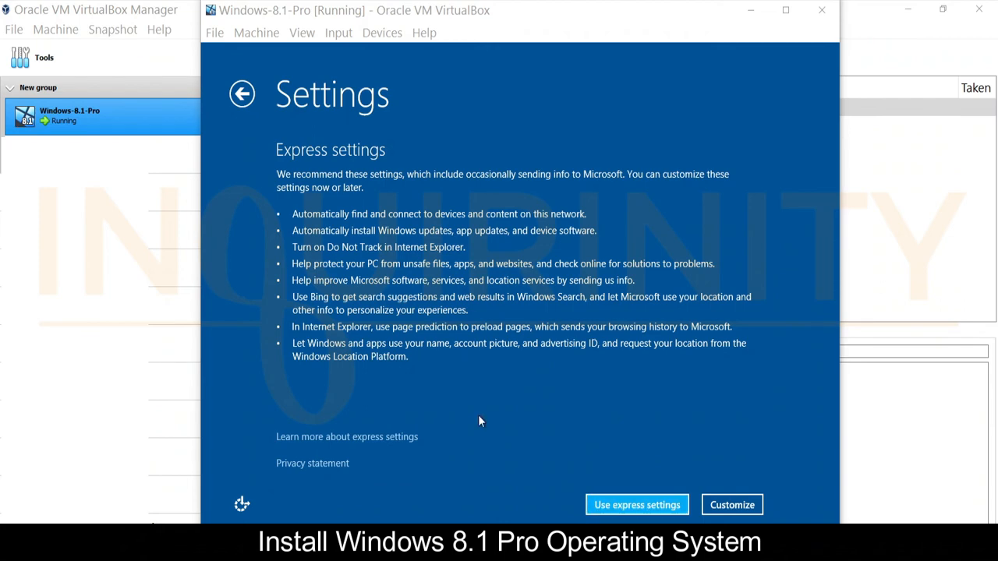
Review the express settings details, then accept Windows' express settings
{"action": "left_click", "coordinate": [347, 439]}
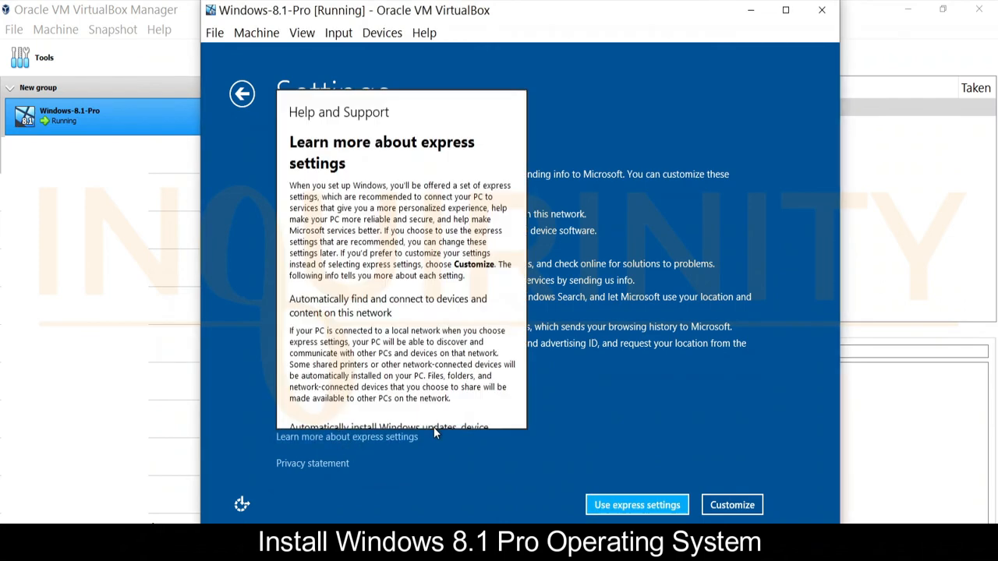
{"action": "mouse_move", "coordinate": [520, 168]}
{"action": "left_mouse_down"}
{"action": "mouse_move", "coordinate": [521, 405]}
{"action": "mouse_move", "coordinate": [523, 156]}
{"action": "left_mouse_up"}
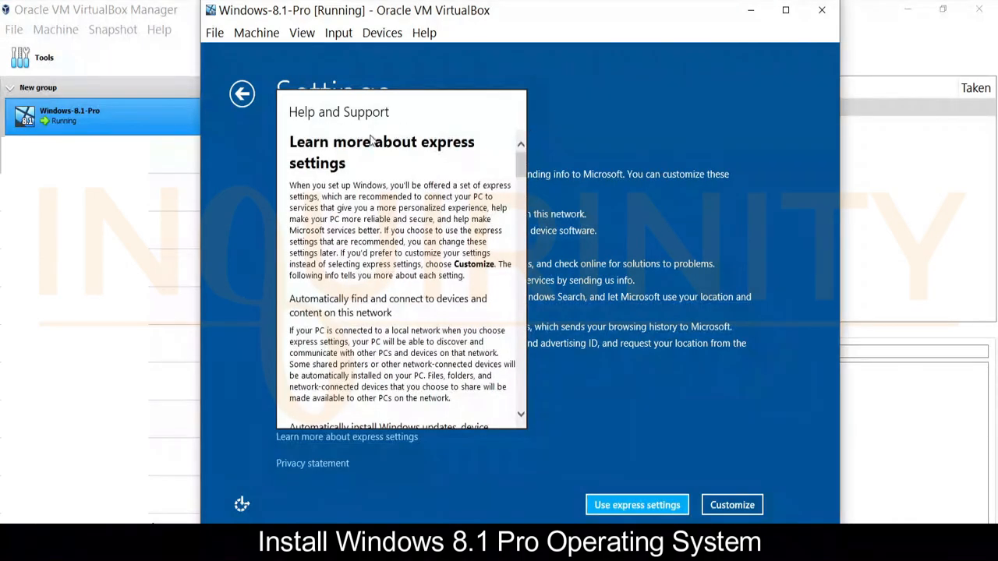
{"action": "left_click", "coordinate": [495, 472]}
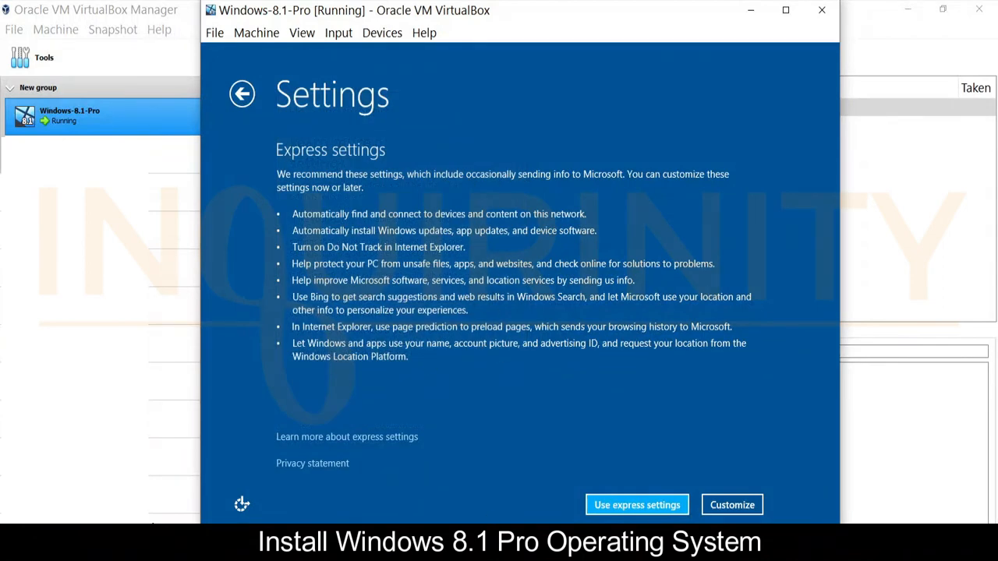
{"action": "left_click", "coordinate": [659, 507]}
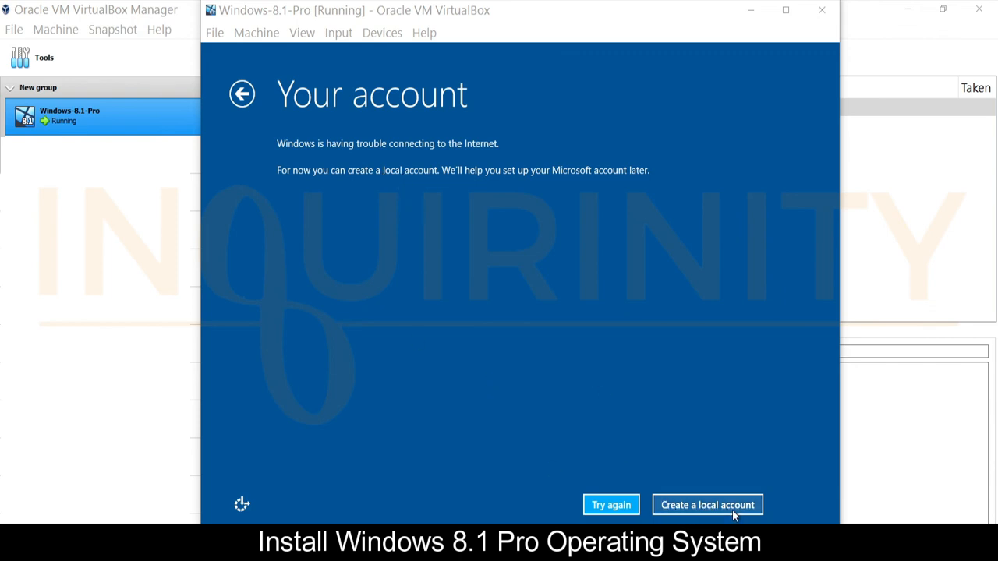
Choose a local account, enter a user name and password, and reveal the password to check it
{"action": "left_click", "coordinate": [697, 506]}
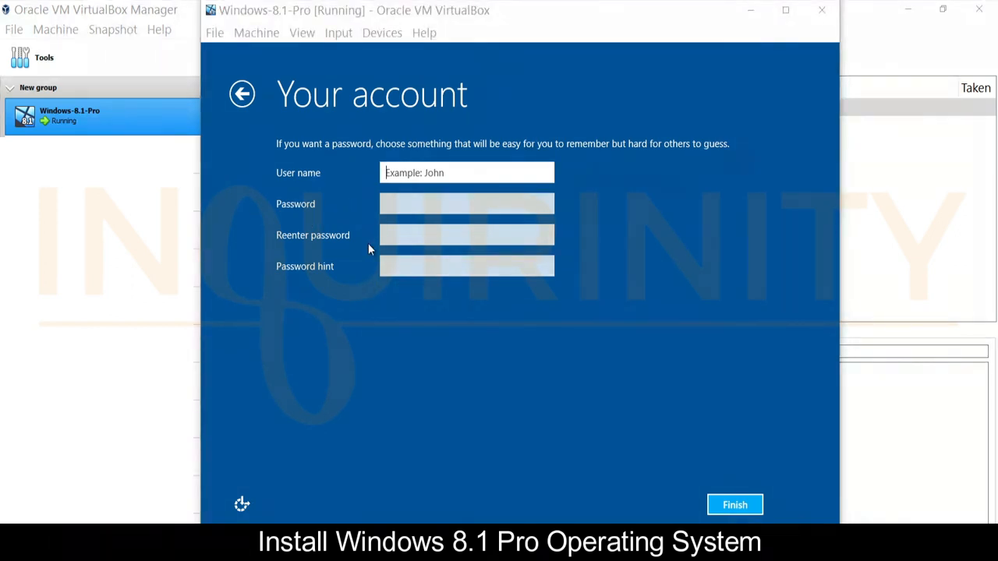
{"action": "left_click", "coordinate": [434, 169]}
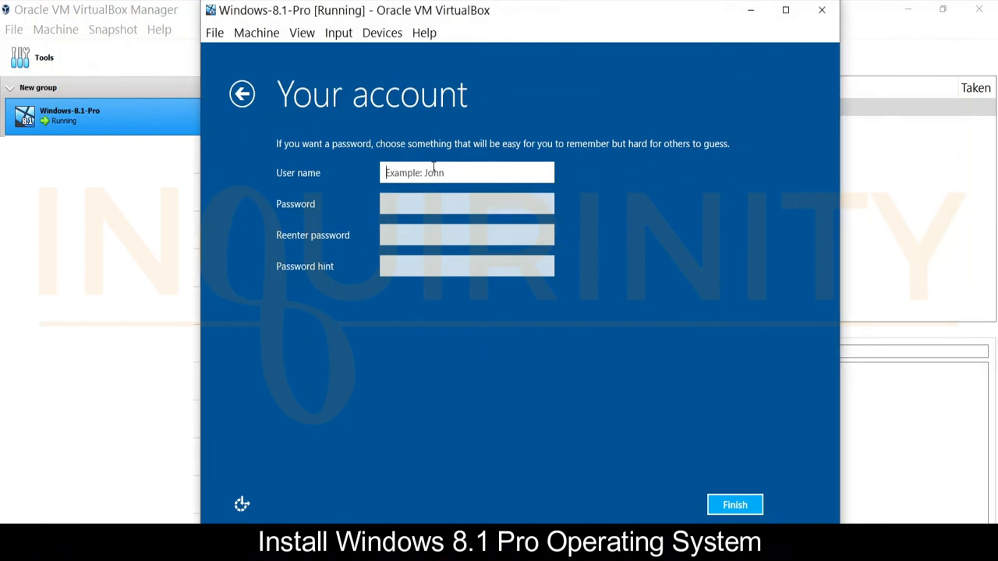
{"action": "type", "text": "inq"}
{"action": "left_click", "coordinate": [406, 206]}
{"action": "type", "text": "1234"}
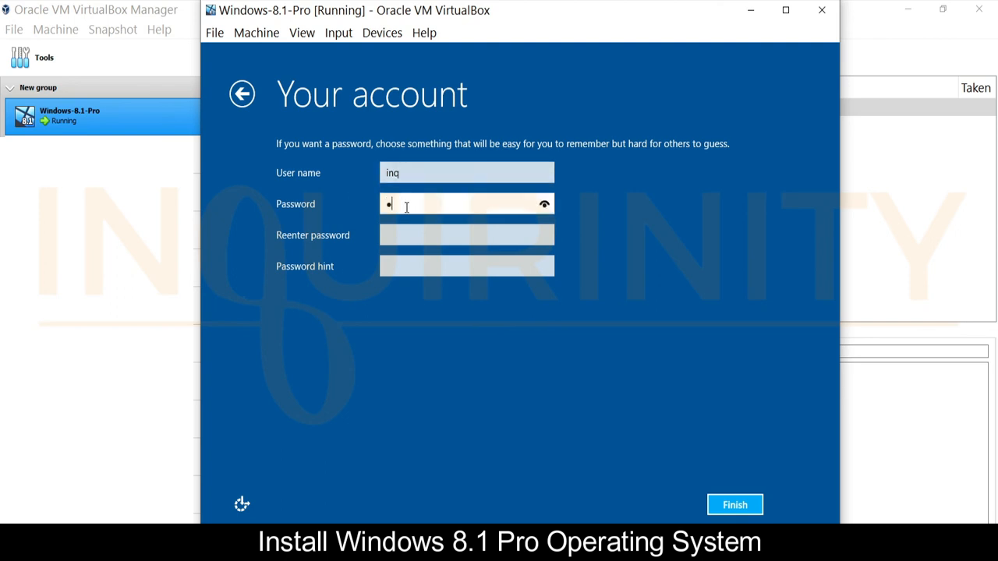
{"action": "type", "text": "5678"}
{"action": "left_click", "coordinate": [544, 204]}
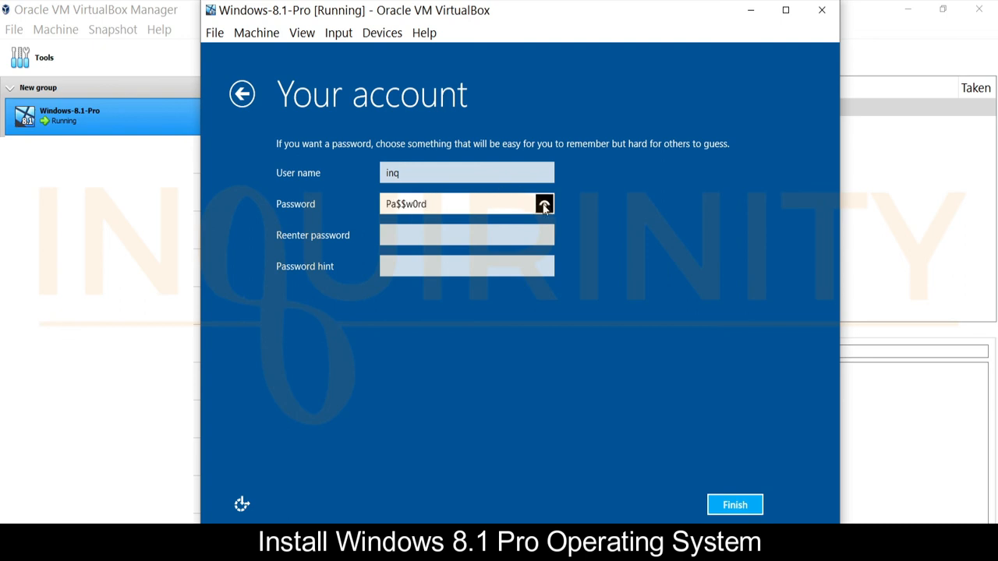
Re-enter the password, set the hint to 'default', and finish creating the account
{"action": "left_click", "coordinate": [425, 237]}
{"action": "type", "text": "Pa$$w0rd"}
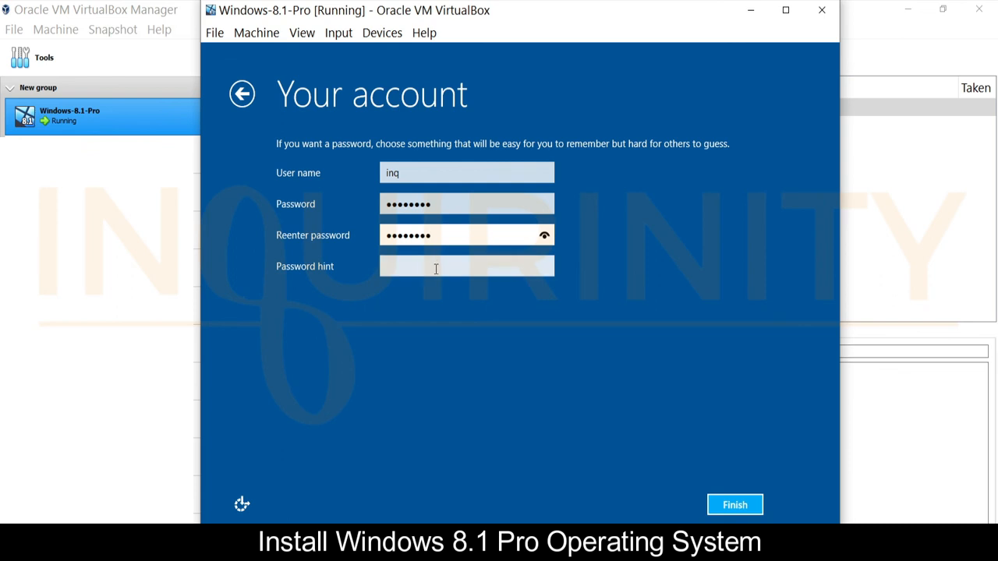
{"action": "left_click", "coordinate": [436, 269]}
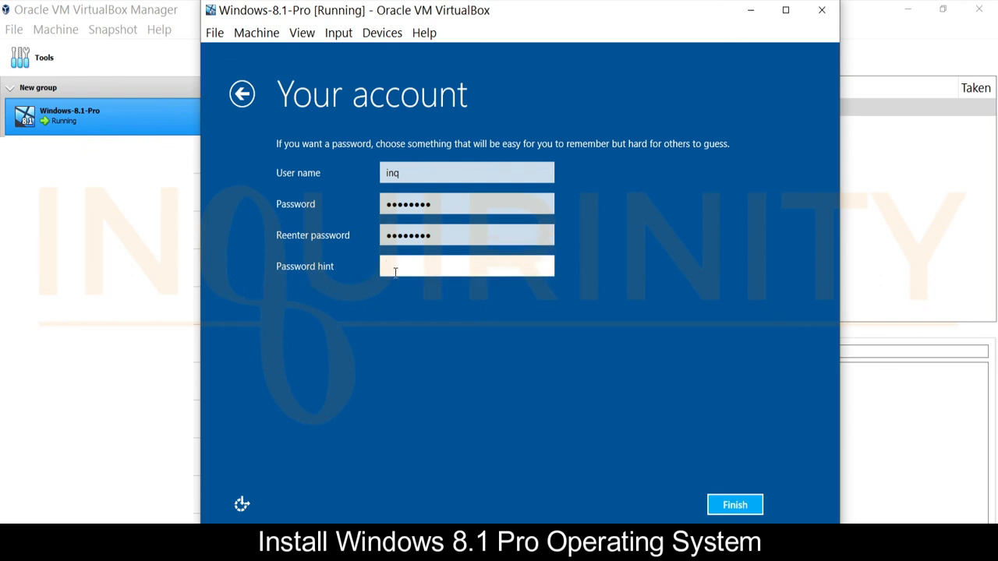
{"action": "type", "text": "default"}
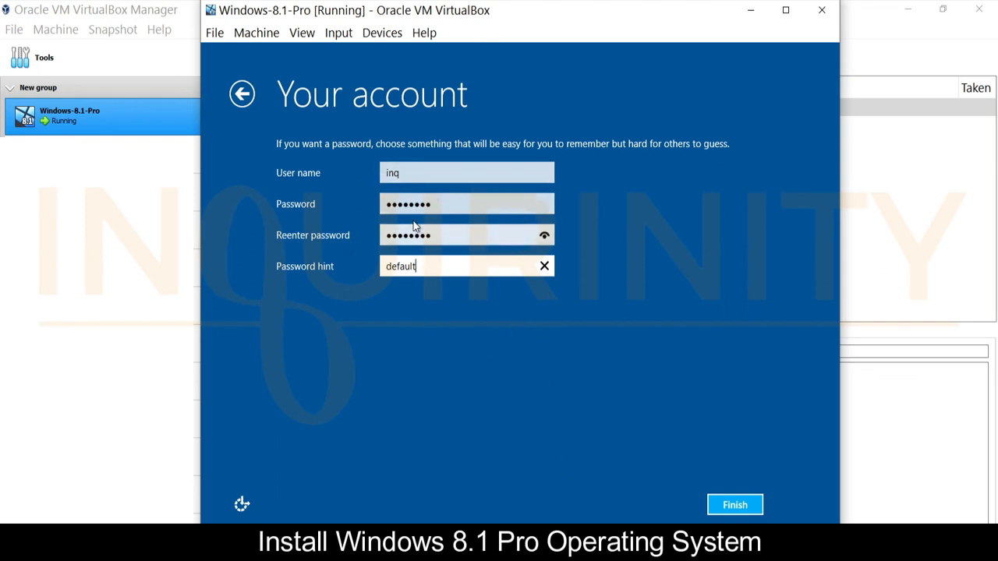
{"action": "left_click", "coordinate": [543, 205]}
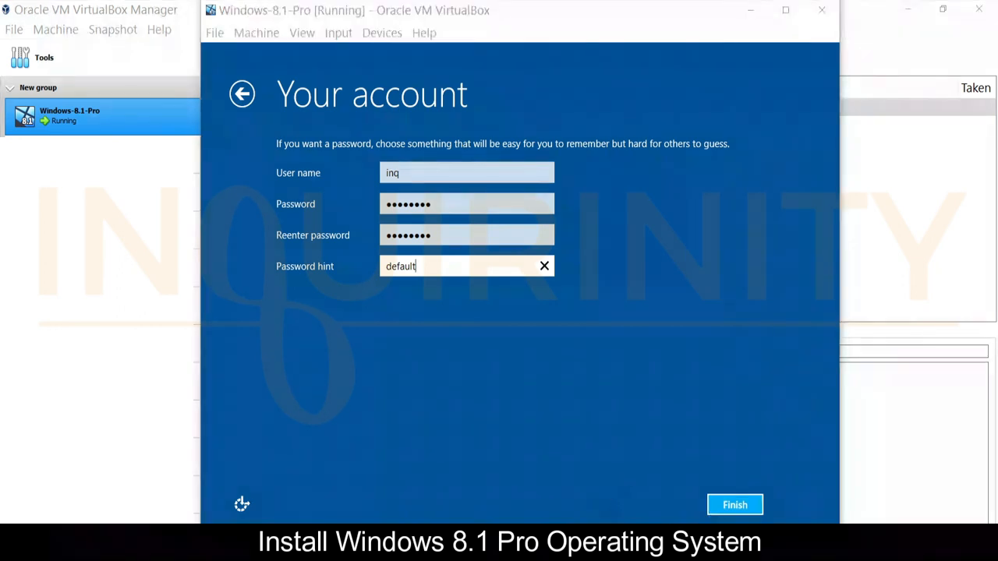
{"action": "left_click", "coordinate": [739, 507]}
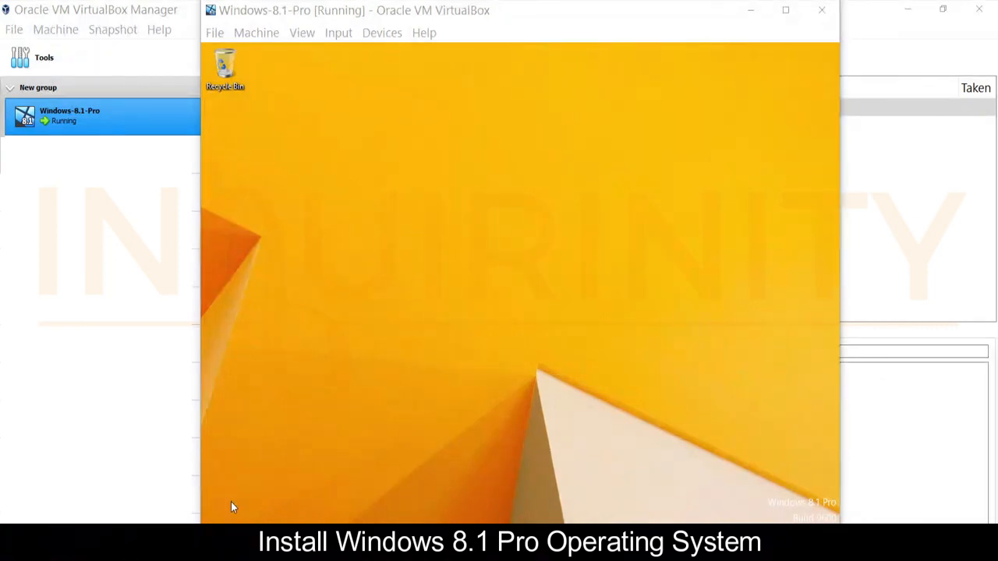
View System properties (Windows 8.1 Pro, 2.00 GB RAM, 32-bit), then show the Start screen
{"action": "right_click", "coordinate": [204, 520]}
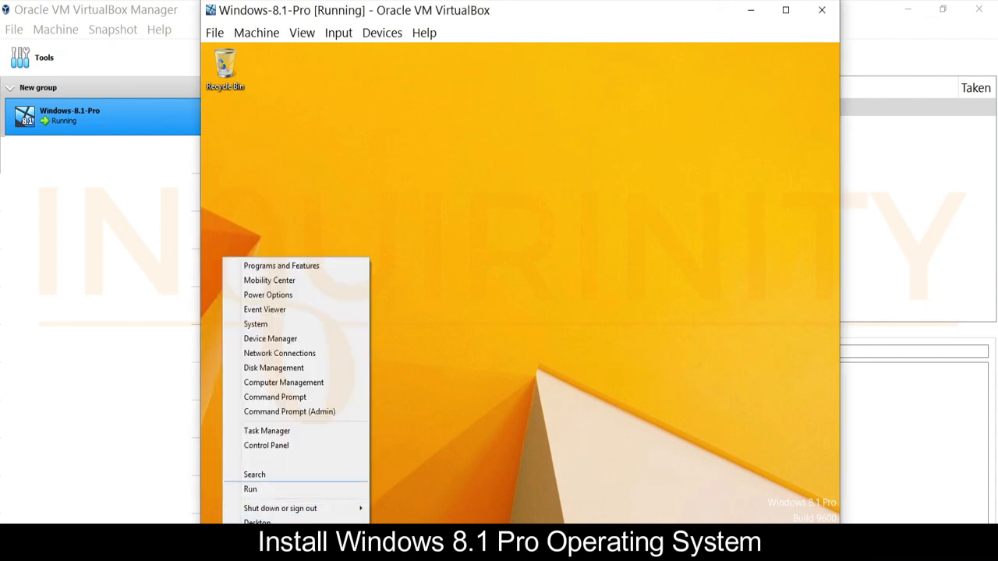
{"action": "left_click", "coordinate": [259, 325]}
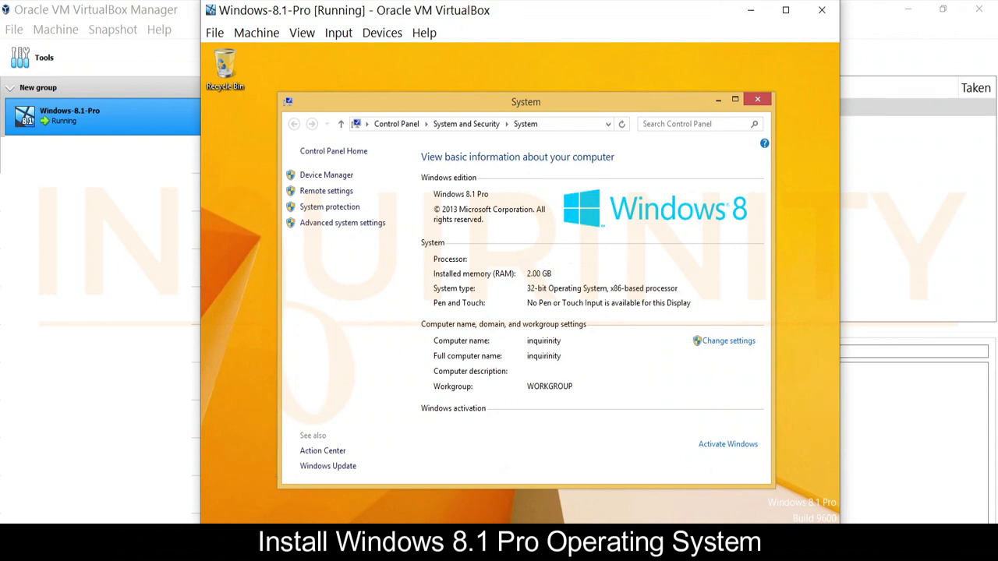
{"action": "key", "text": "super"}
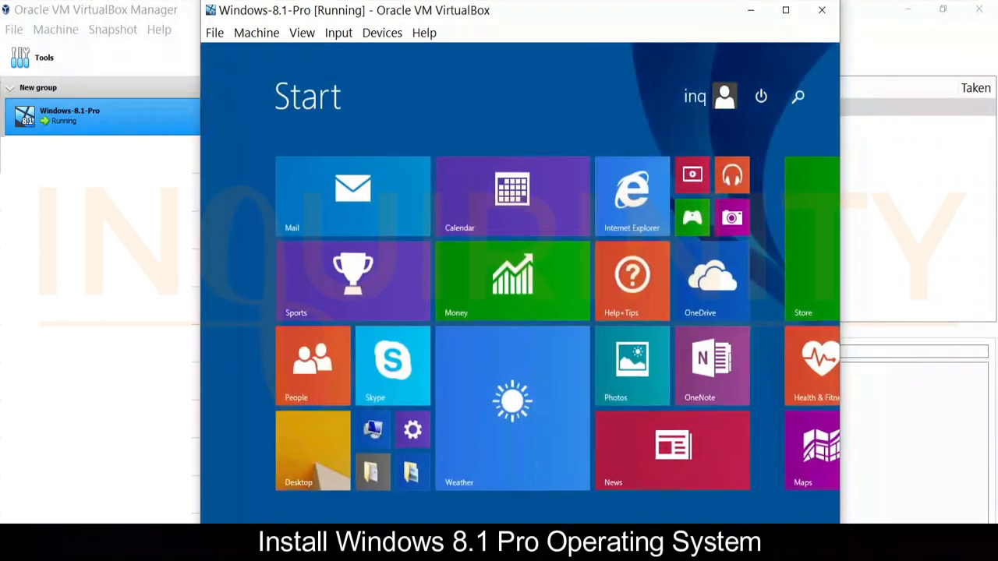